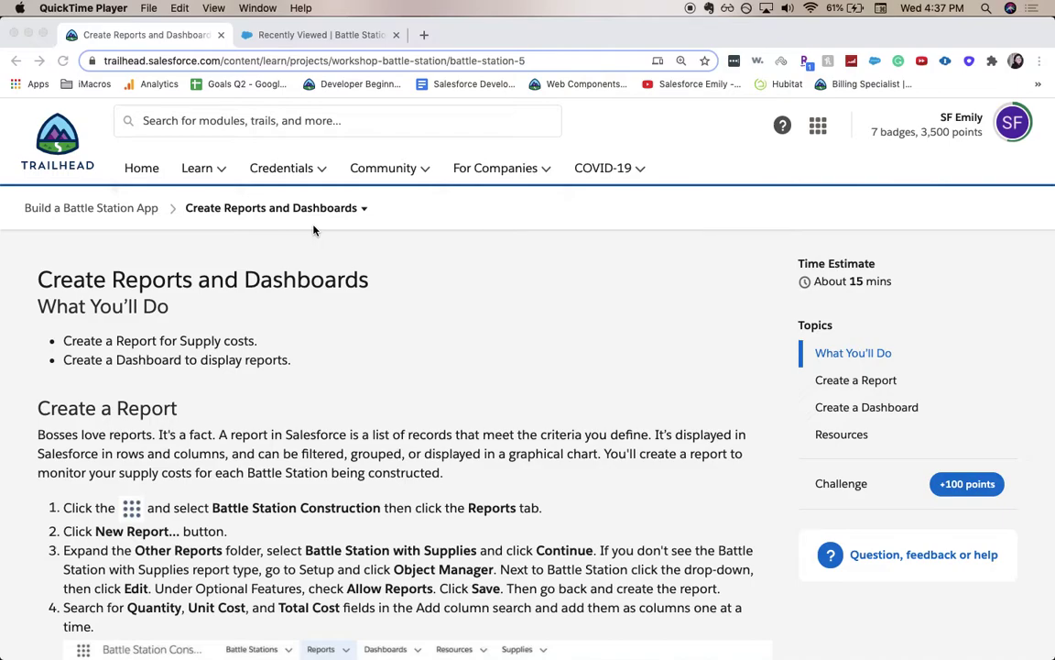
Read the Trailhead report steps, then switch to the Salesforce Recently Viewed Battle Stations list
{"action": "scroll", "coordinate": [313, 230], "scroll_direction": "down", "scroll_amount": 5}
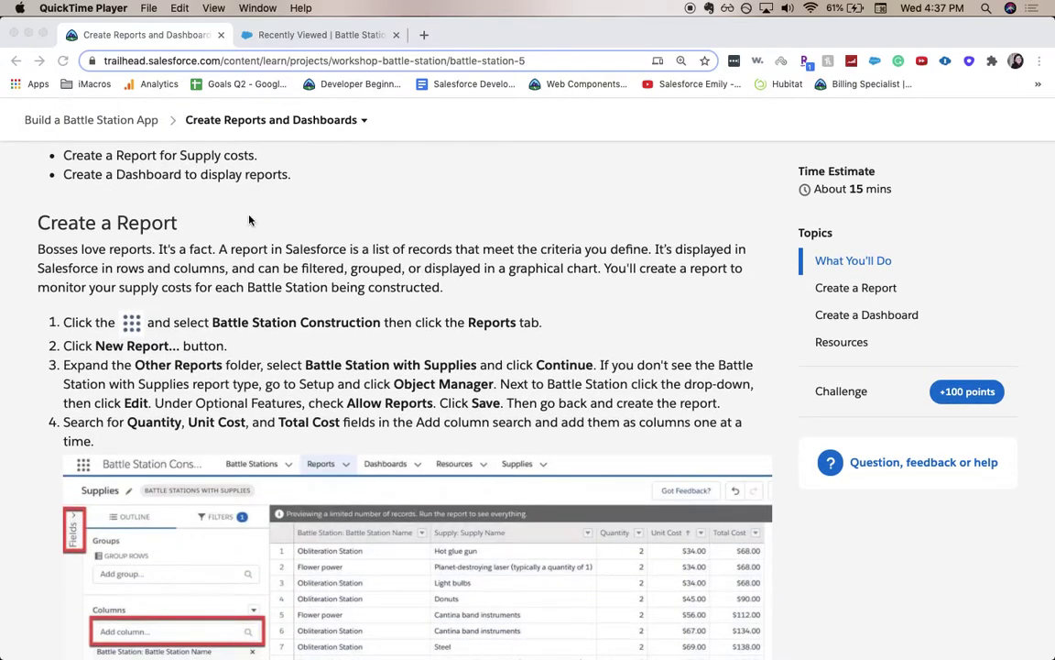
{"action": "left_click", "coordinate": [363, 35]}
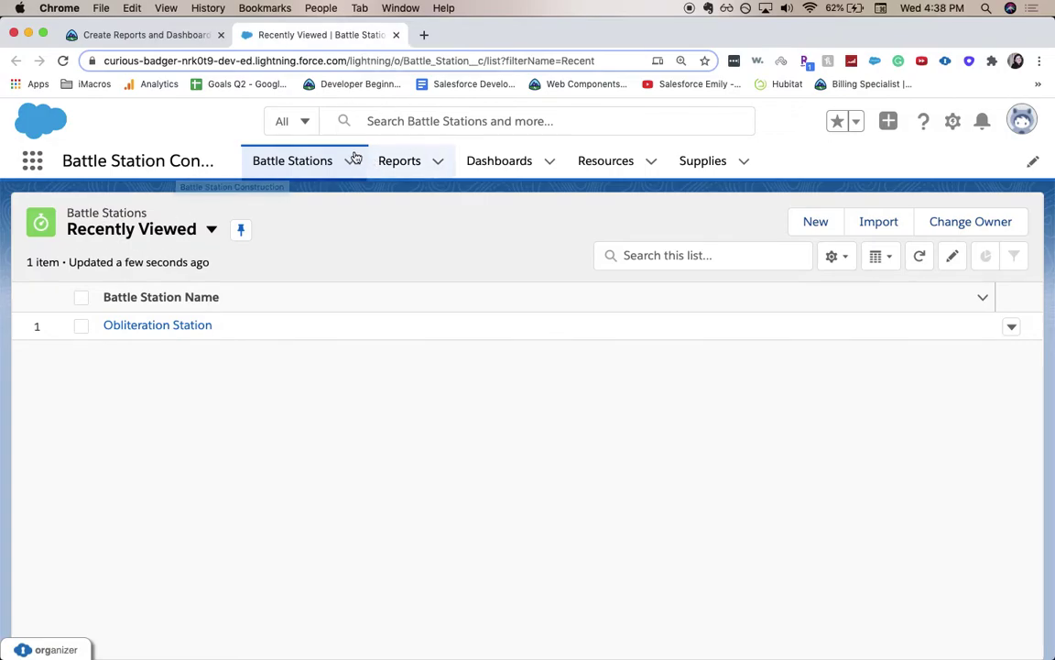
Create a new report from the Other Reports type 'Battle Stations with Supplies'
{"action": "left_click", "coordinate": [412, 161]}
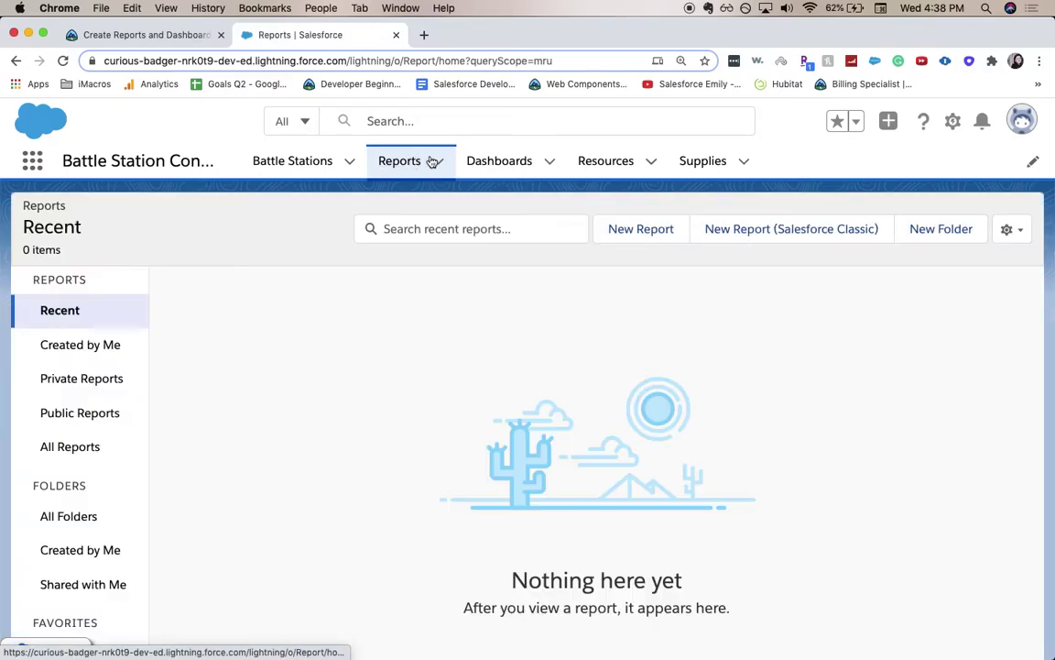
{"action": "left_click", "coordinate": [644, 227]}
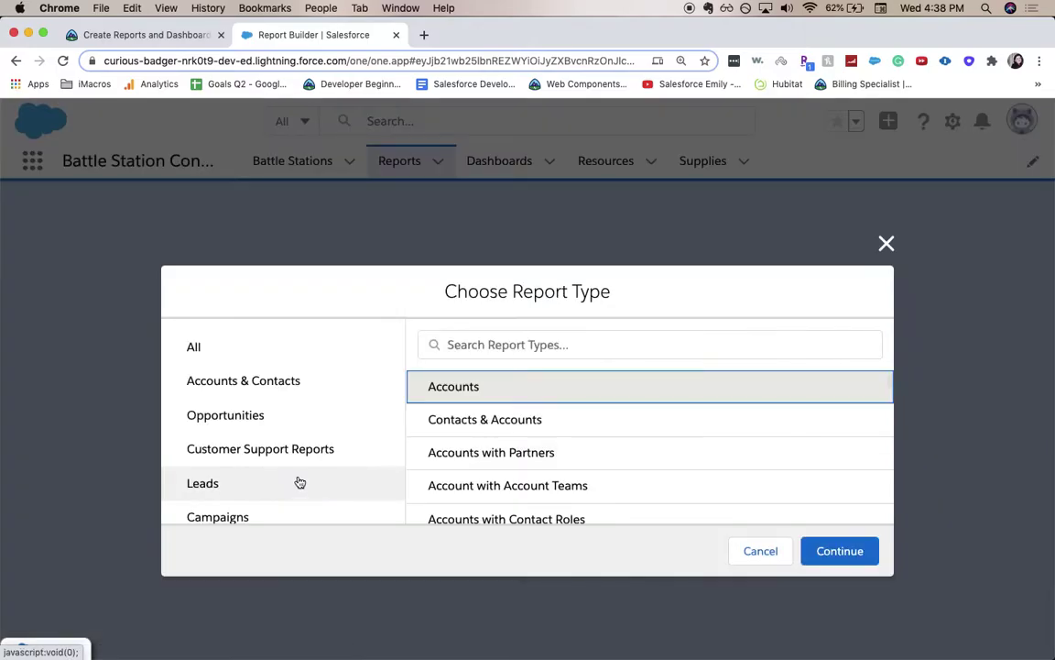
{"action": "scroll", "coordinate": [276, 461], "scroll_direction": "down", "scroll_amount": 3}
{"action": "scroll", "coordinate": [277, 461], "scroll_direction": "down", "scroll_amount": 2}
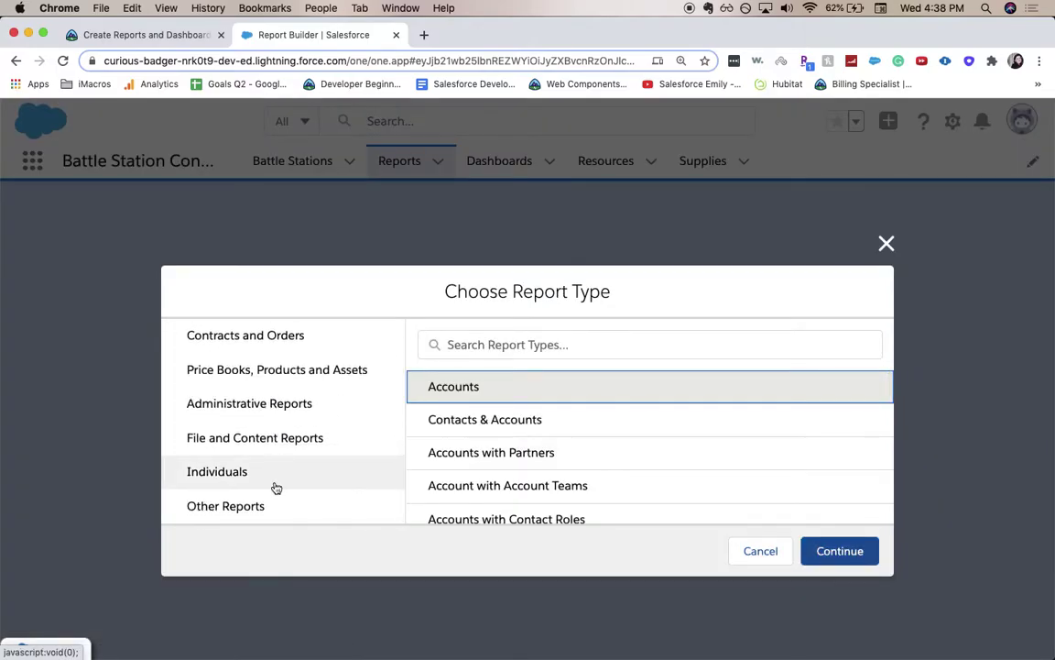
{"action": "left_click", "coordinate": [276, 503]}
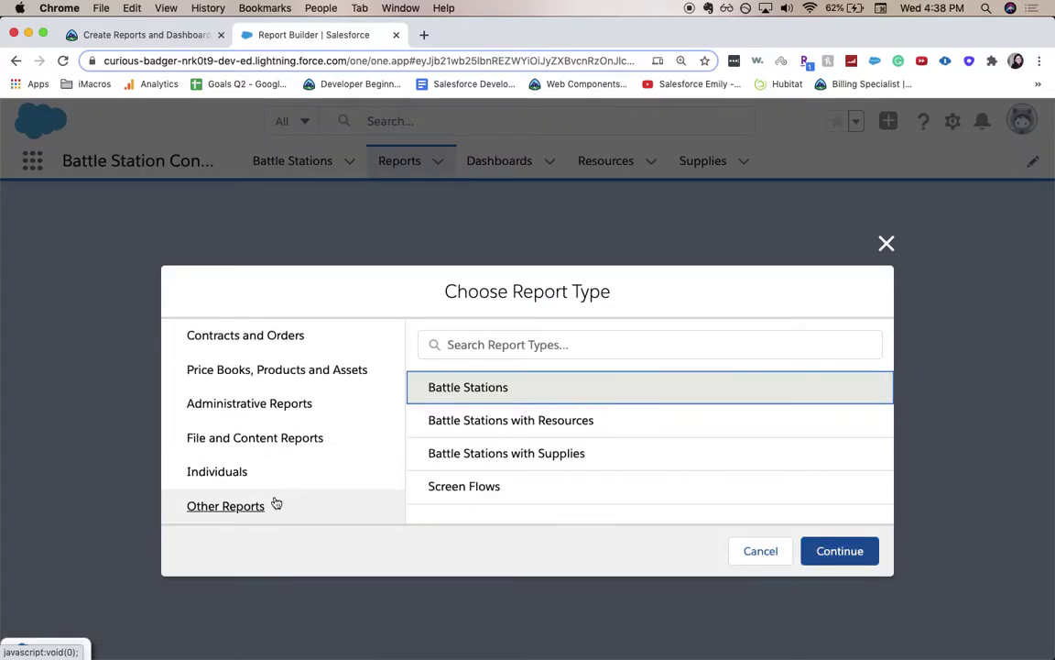
{"action": "left_click", "coordinate": [728, 466]}
{"action": "left_click", "coordinate": [872, 563]}
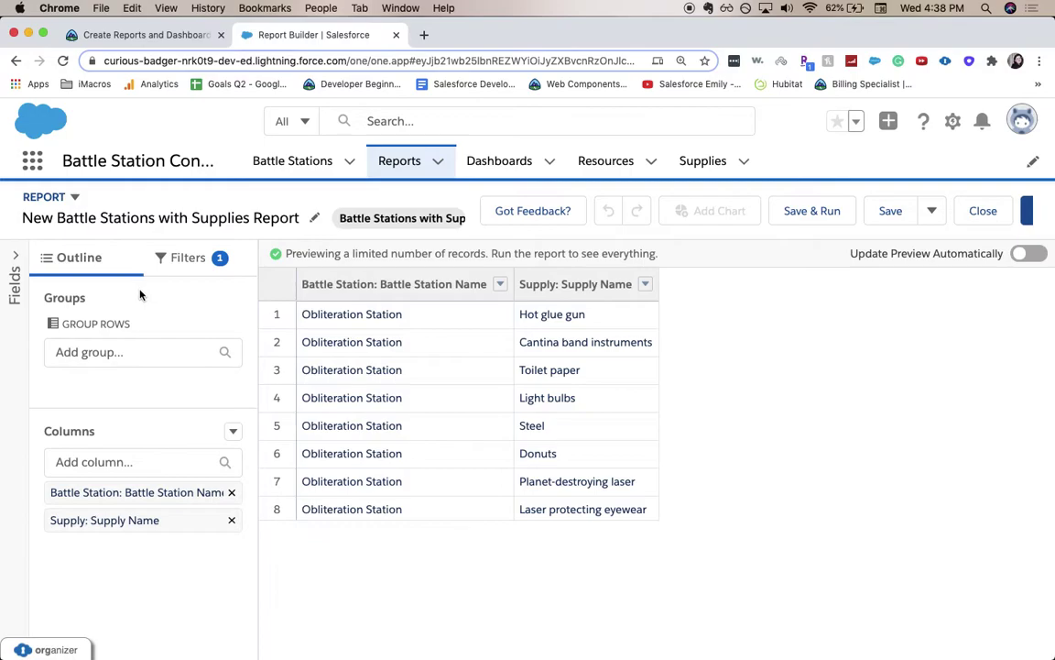
Add the Quantity column and turn on Update Preview Automatically
{"action": "left_click", "coordinate": [160, 466]}
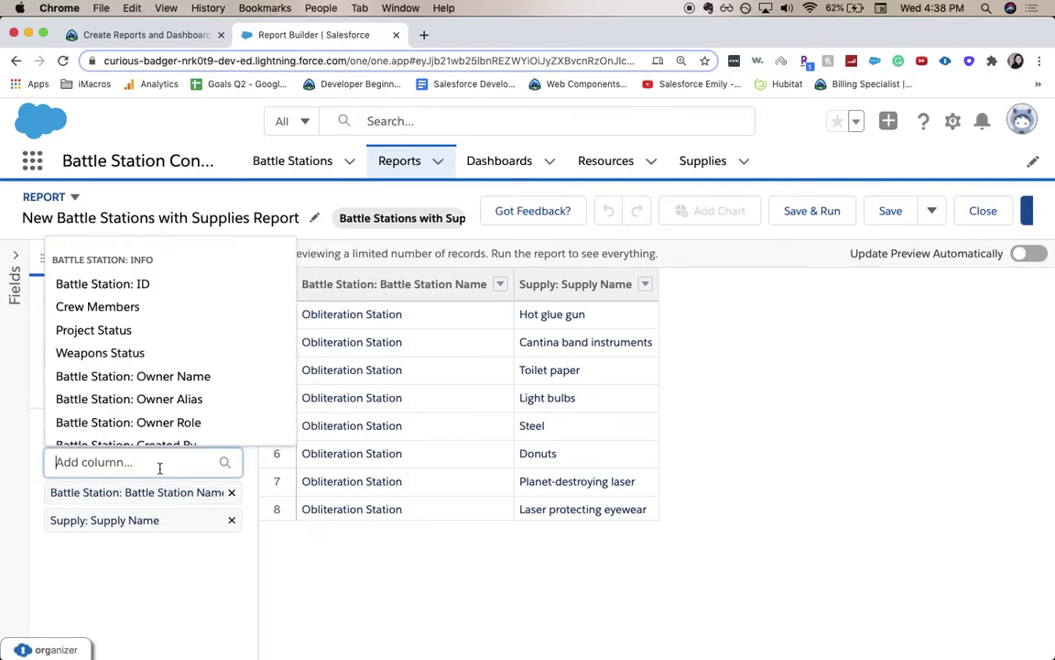
{"action": "type", "text": "quan"}
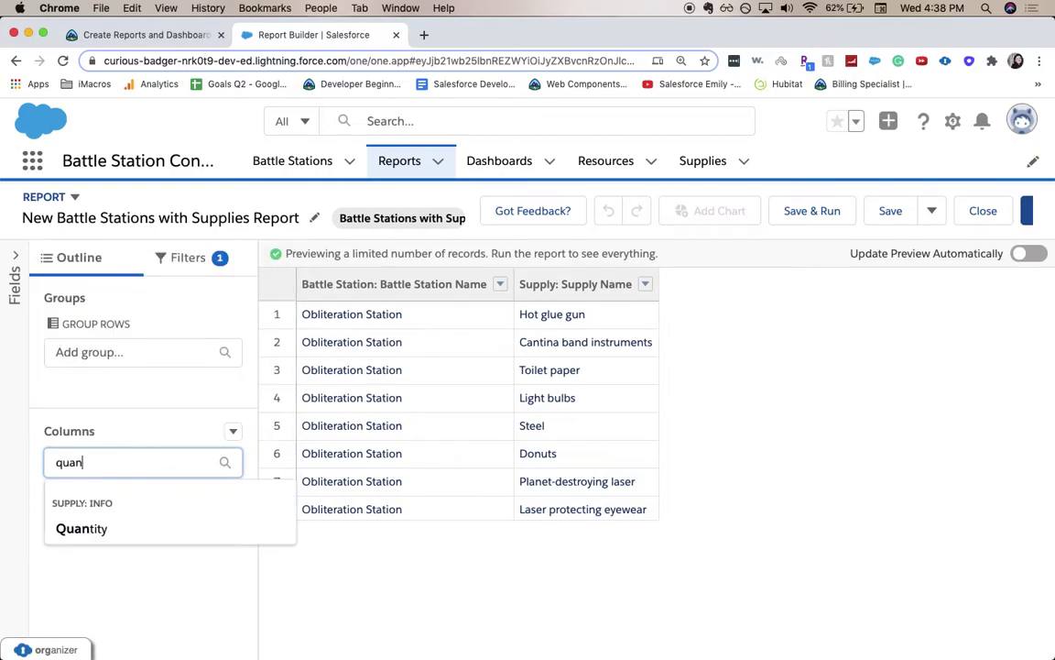
{"action": "left_click", "coordinate": [160, 536]}
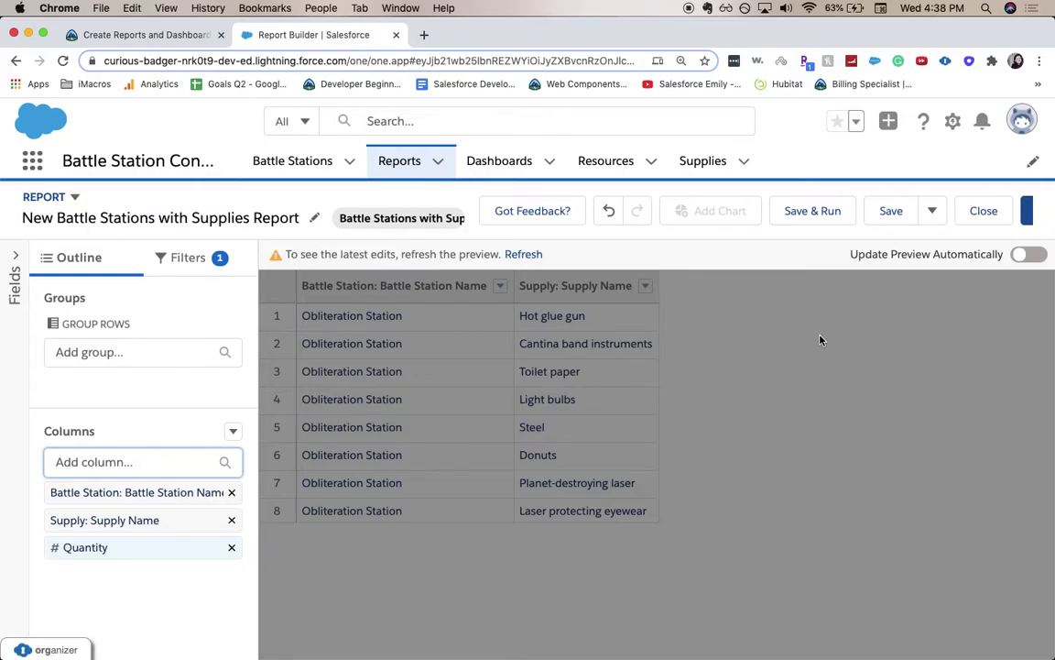
{"action": "left_click", "coordinate": [1021, 257]}
{"action": "left_click", "coordinate": [1020, 257]}
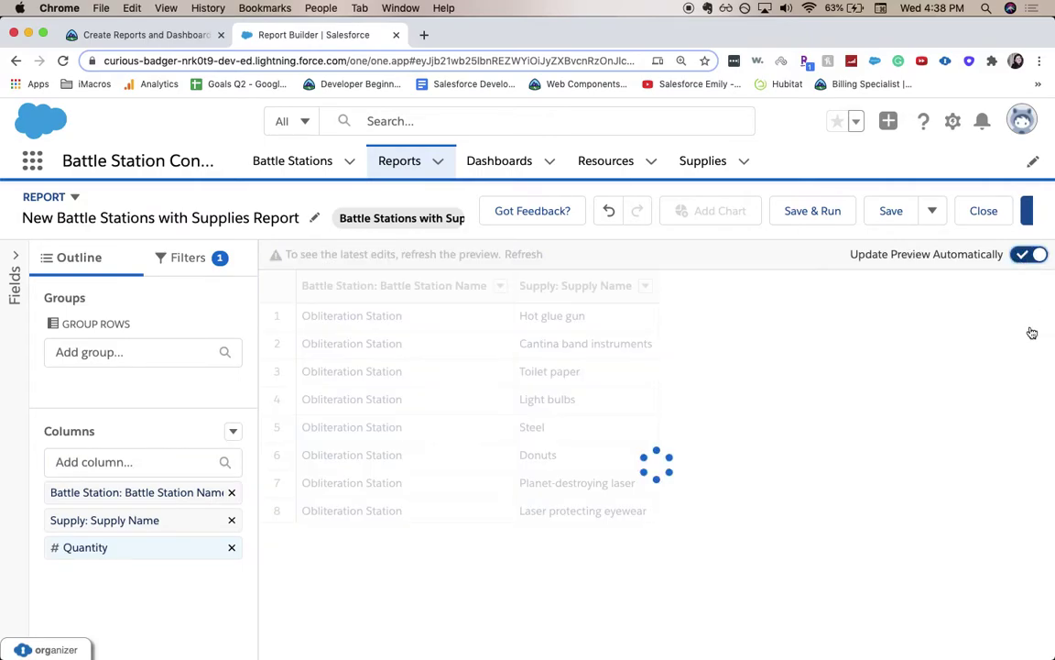
Add the Unit Cost and Total Cost columns to the report
{"action": "left_click", "coordinate": [120, 463]}
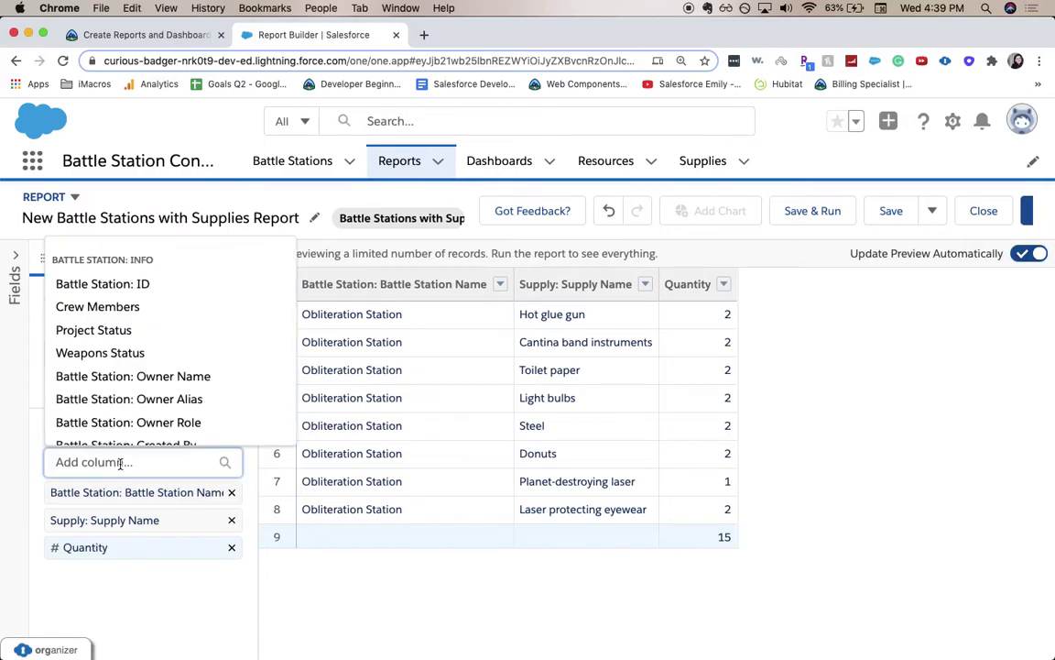
{"action": "type", "text": "unit"}
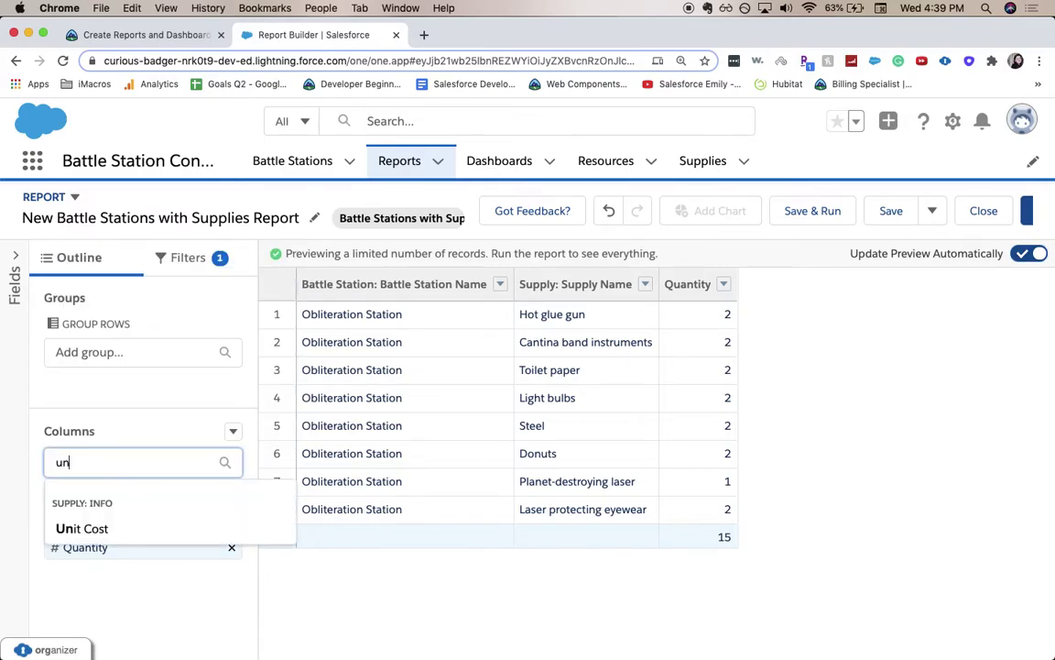
{"action": "left_click", "coordinate": [96, 528]}
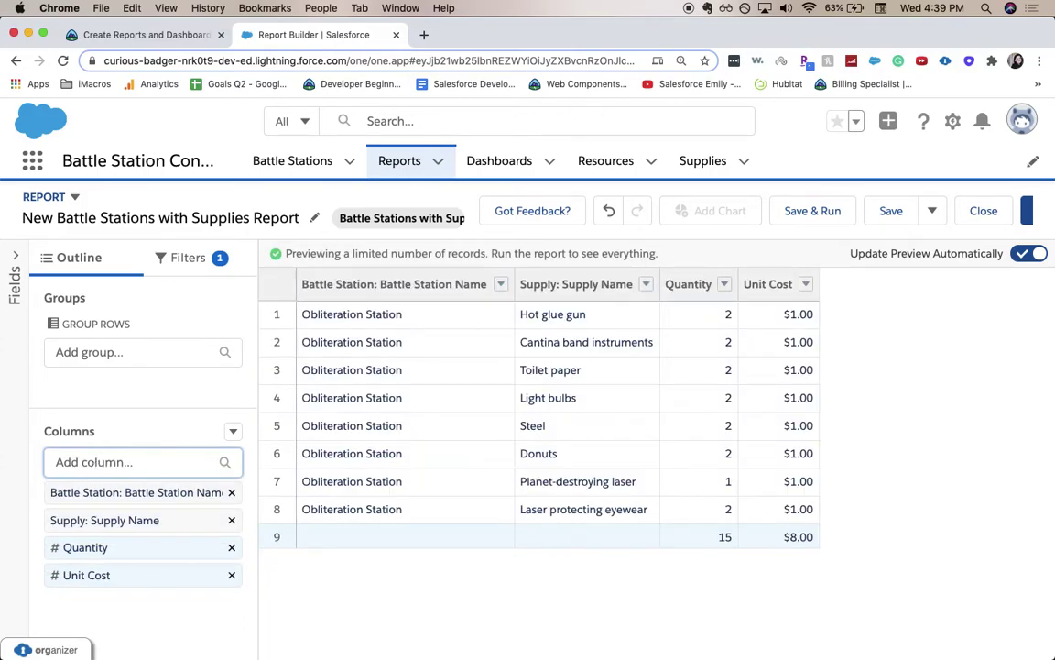
{"action": "type", "text": "tota"}
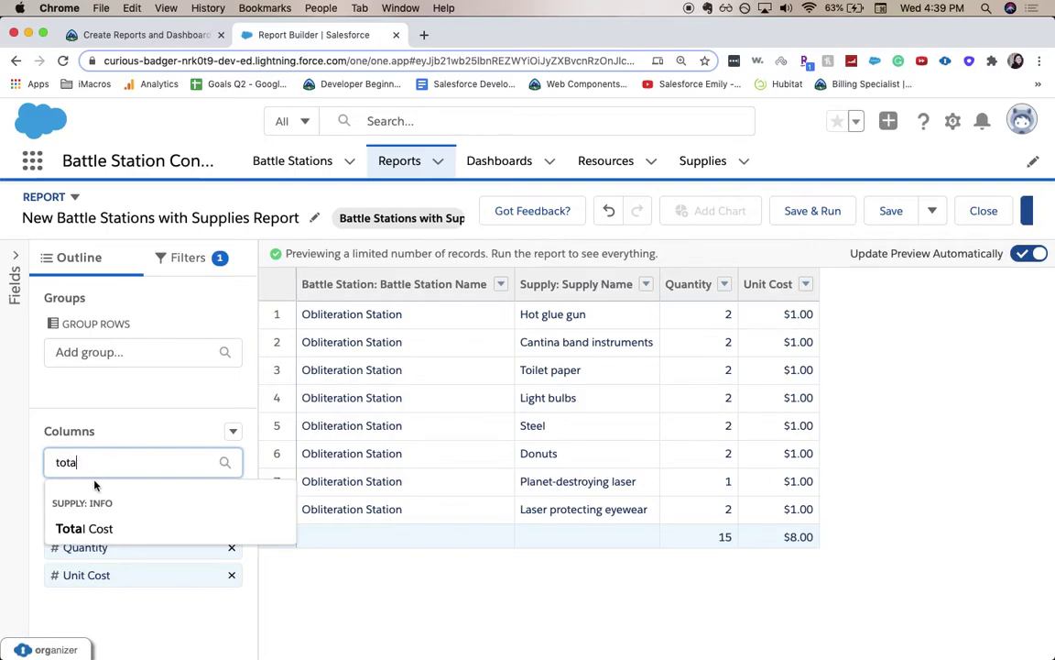
{"action": "left_click", "coordinate": [85, 526]}
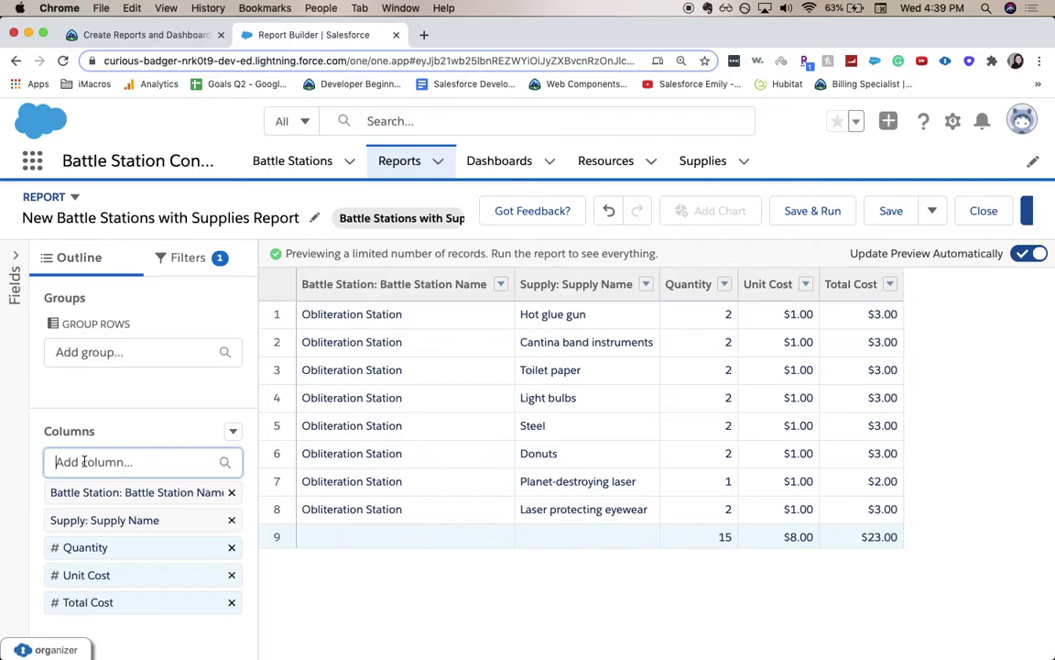
Group the report rows by Battle Station: Battle Station Name
{"action": "left_click", "coordinate": [78, 348]}
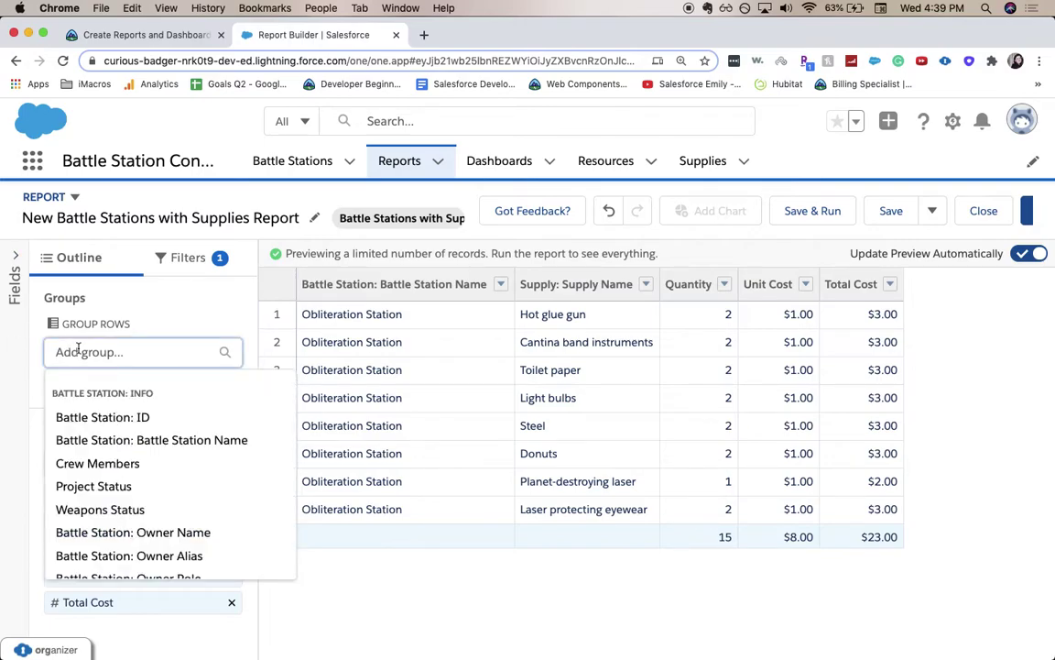
{"action": "type", "text": "battle station"}
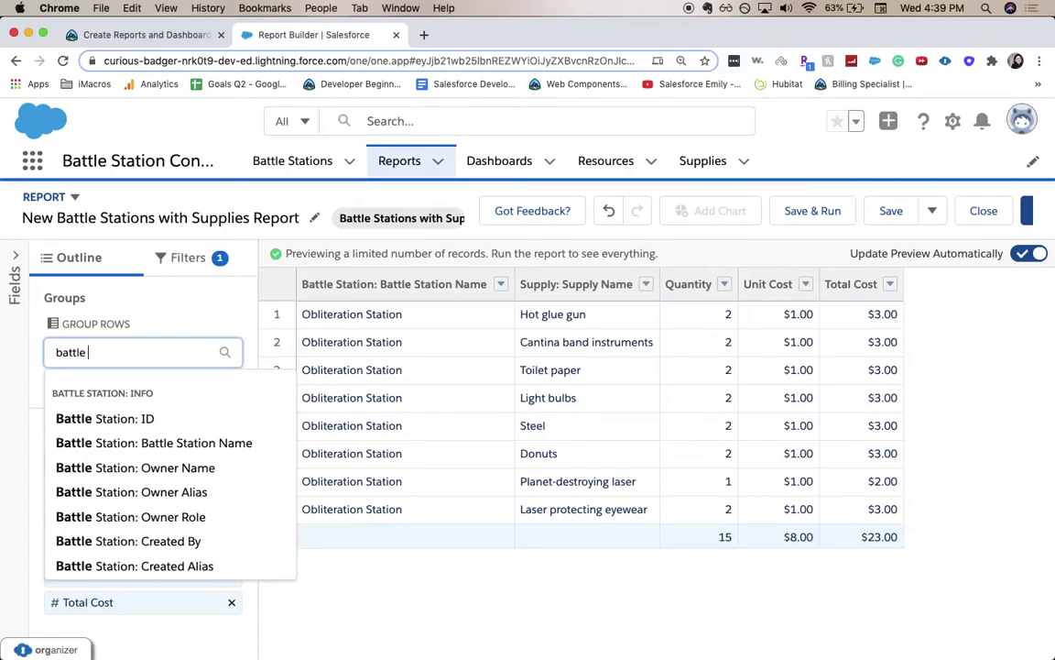
{"action": "left_click", "coordinate": [121, 443]}
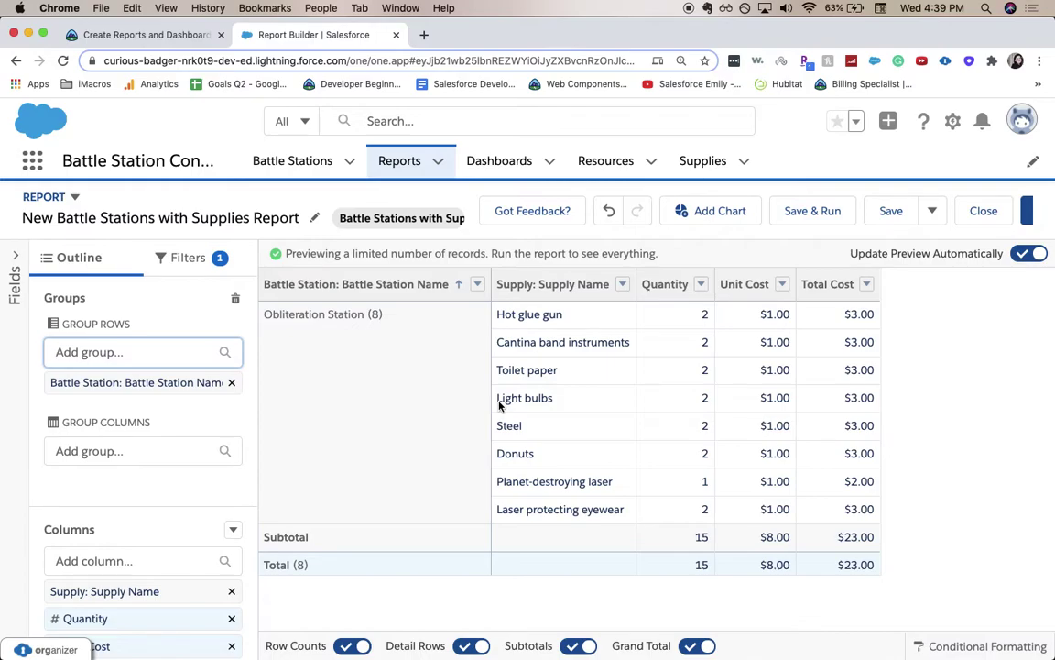
Turn off Sum for Quantity and Unit Cost, keeping only the Total Cost subtotal, then Save & Run
{"action": "left_click", "coordinate": [702, 286]}
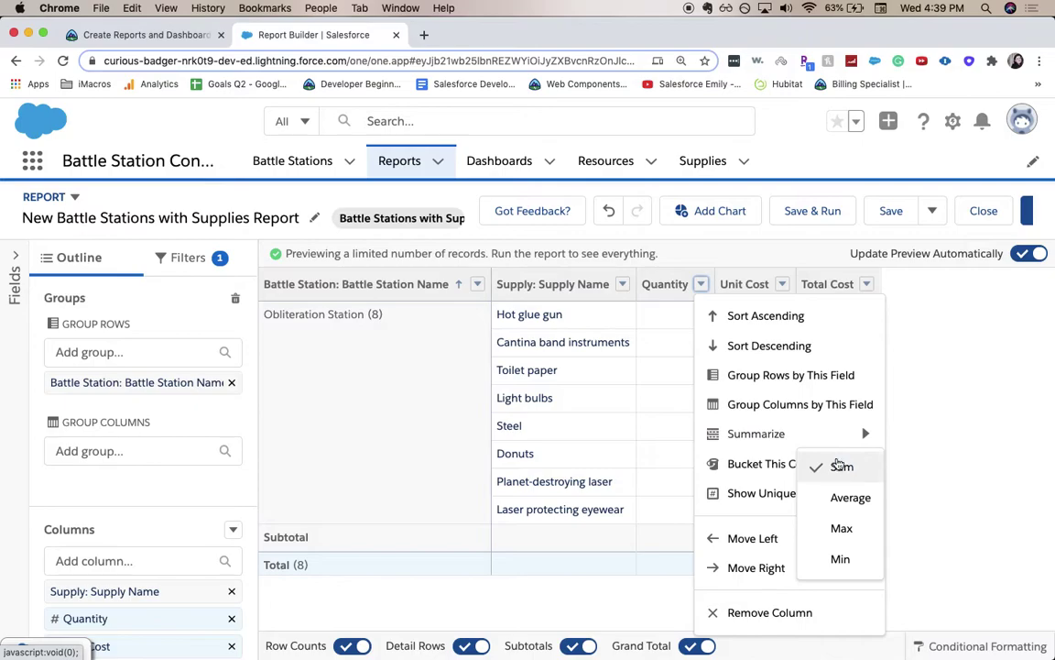
{"action": "left_click", "coordinate": [839, 466]}
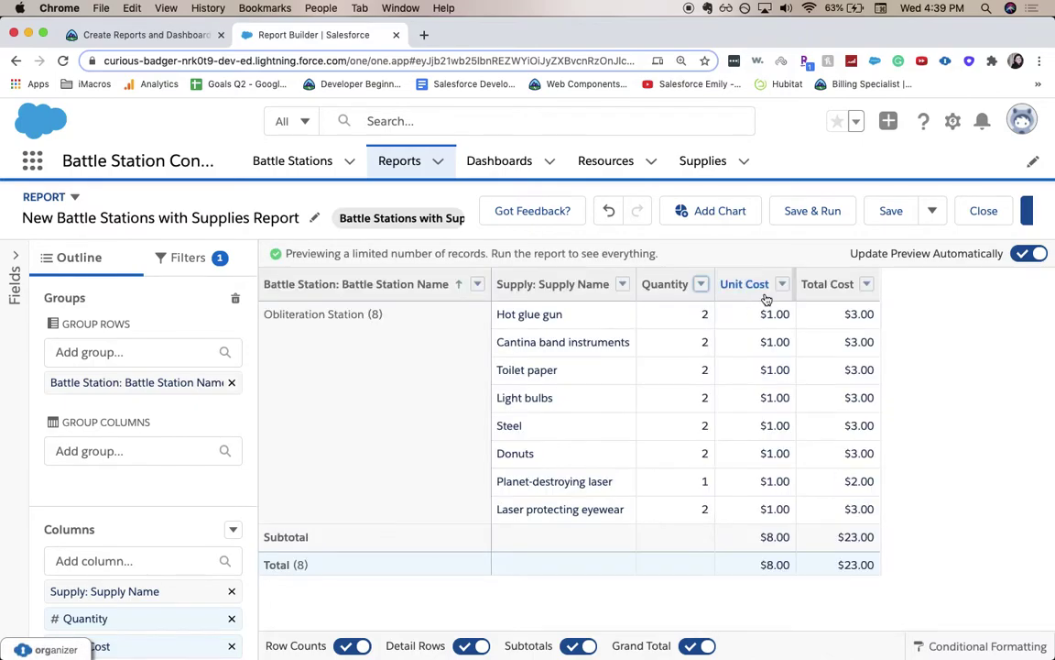
{"action": "left_click", "coordinate": [701, 285]}
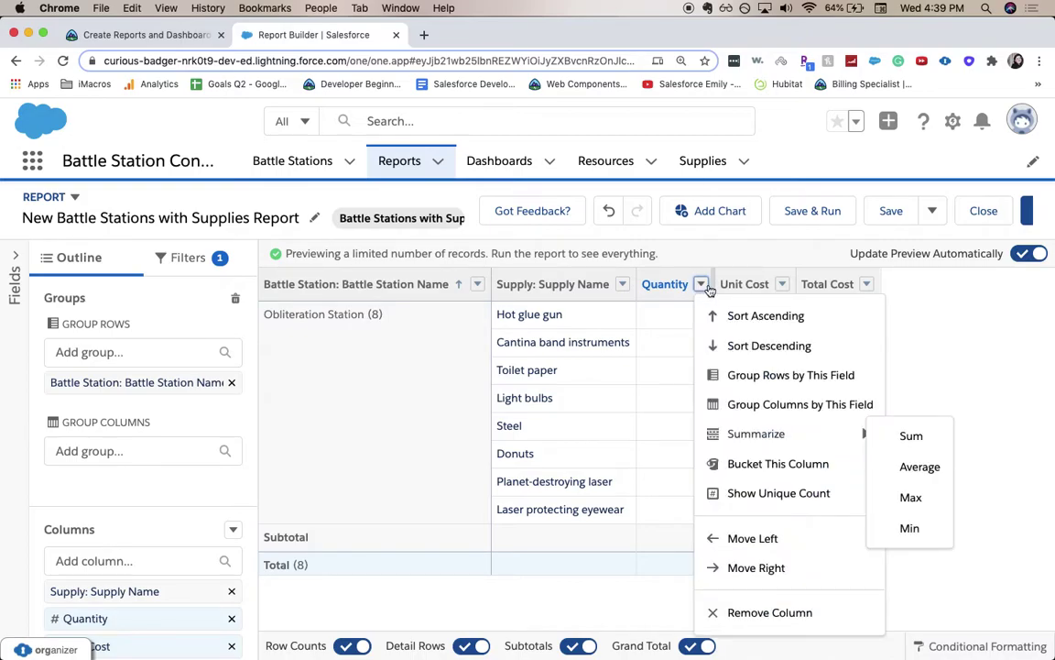
{"action": "left_click", "coordinate": [783, 285]}
{"action": "mouse_move", "coordinate": [837, 433]}
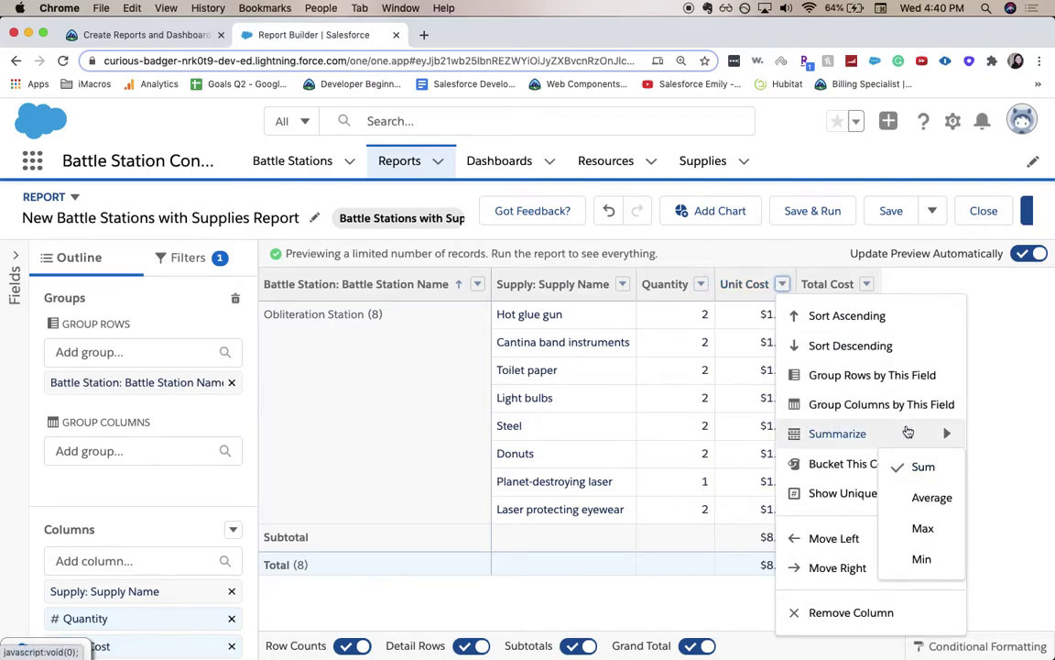
{"action": "left_click", "coordinate": [915, 466]}
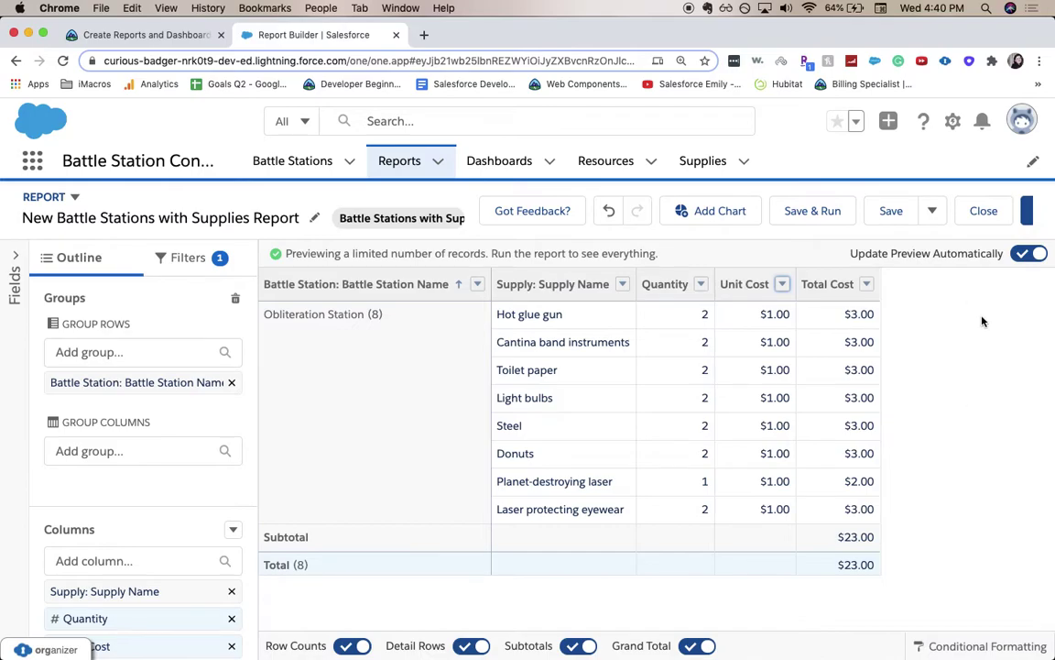
{"action": "left_click", "coordinate": [781, 216]}
Save the report with the name 'Supplies'
{"action": "type", "text": "Supplies"}
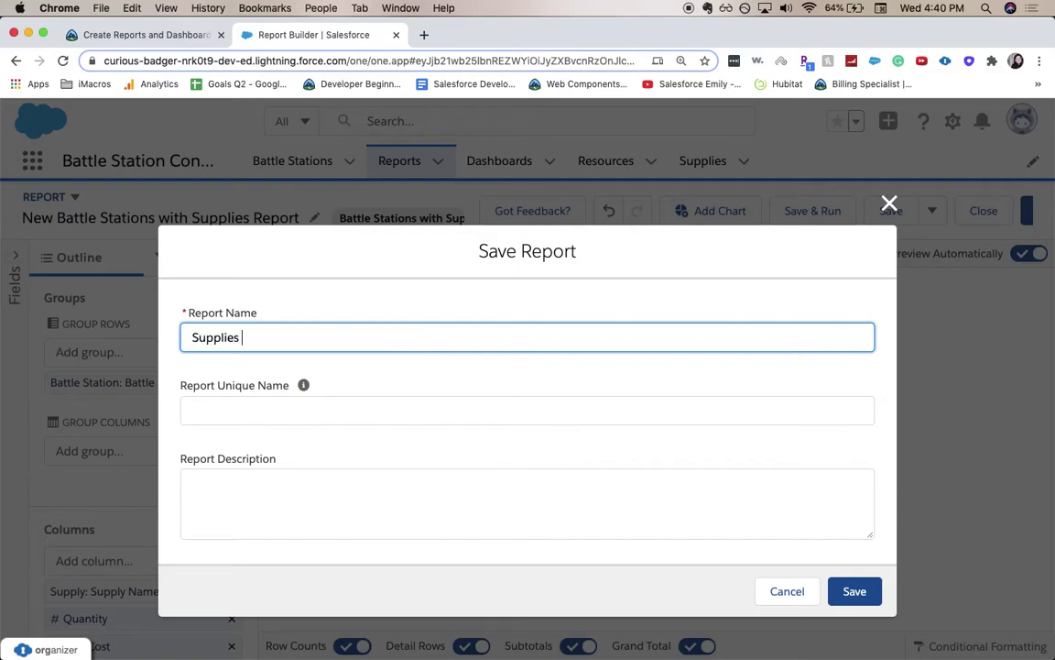
{"action": "key", "text": "Tab"}
{"action": "key", "text": "Tab"}
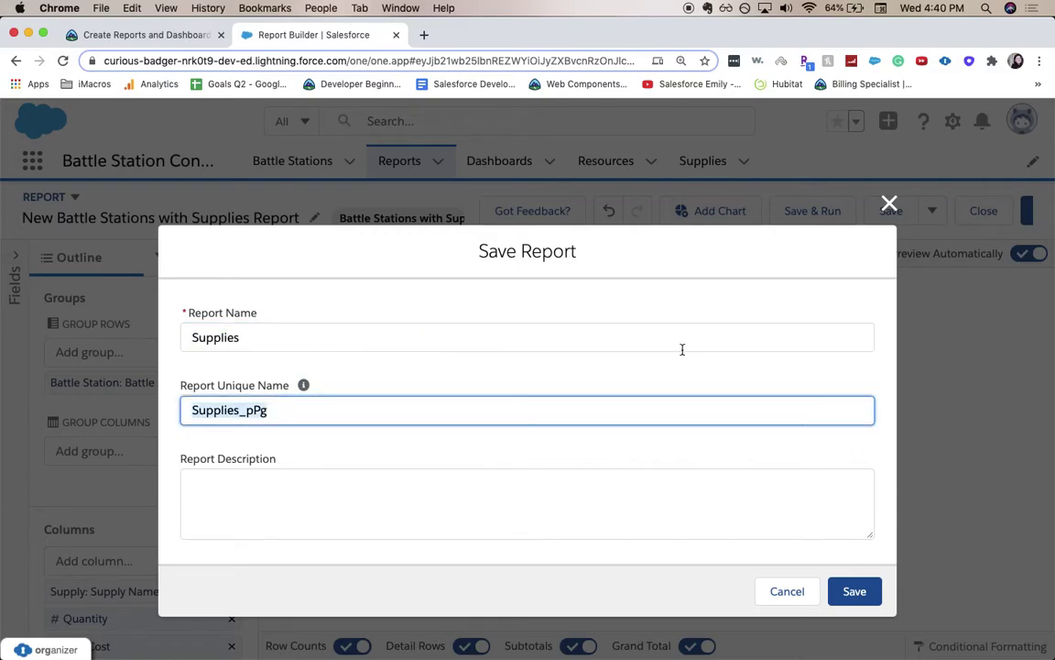
{"action": "key", "text": "Tab"}
{"action": "left_click", "coordinate": [851, 592]}
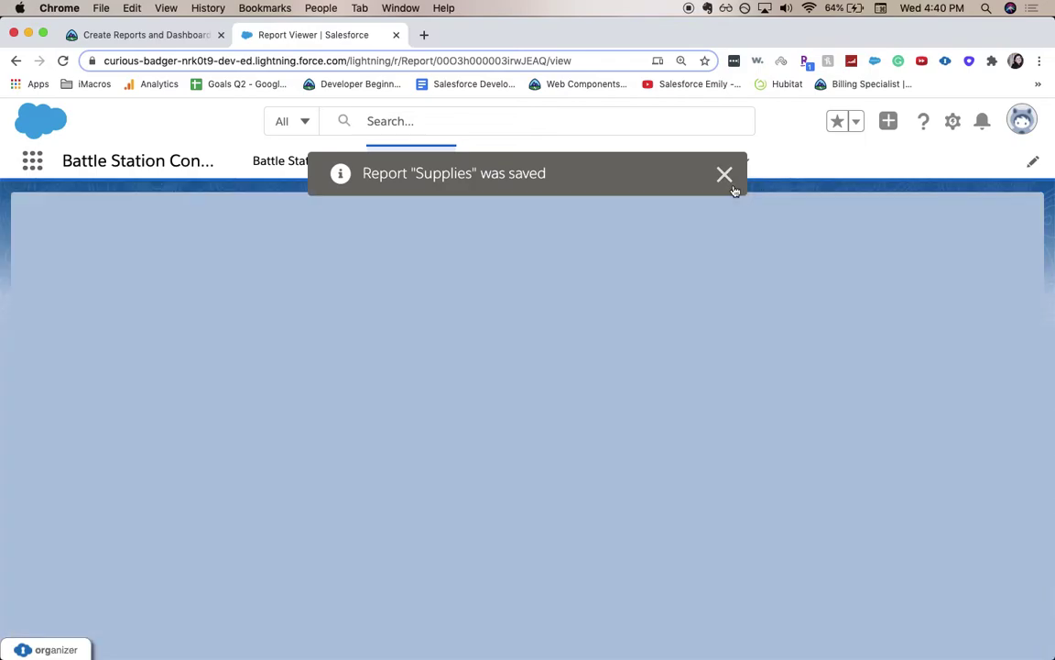
Dismiss the saved notice and start a new dashboard from Dashboards
{"action": "left_click", "coordinate": [727, 174]}
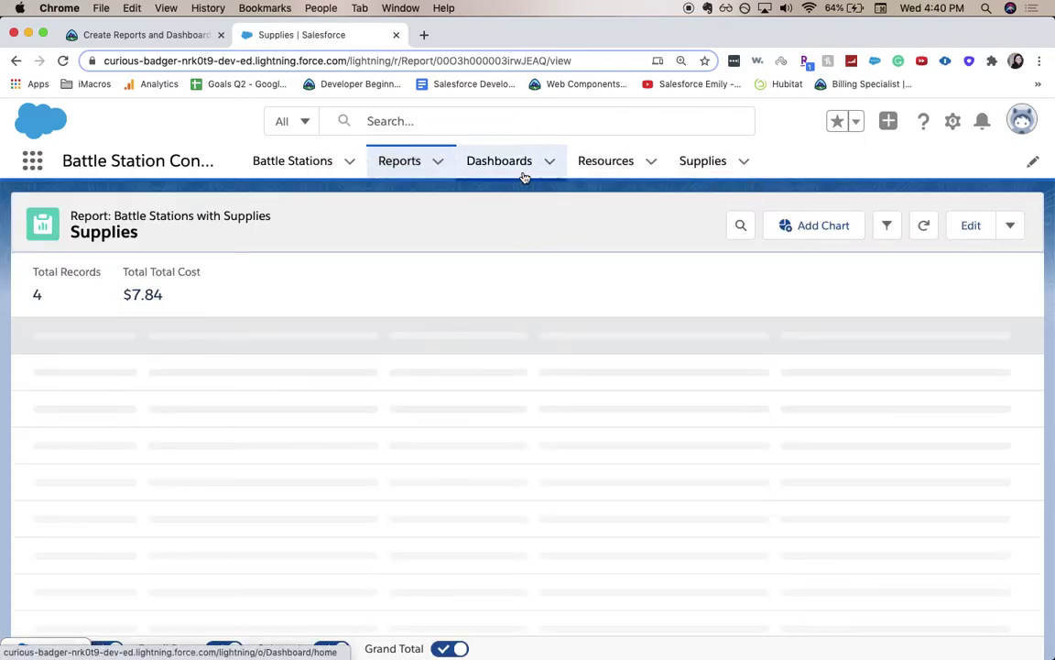
{"action": "left_click", "coordinate": [499, 161]}
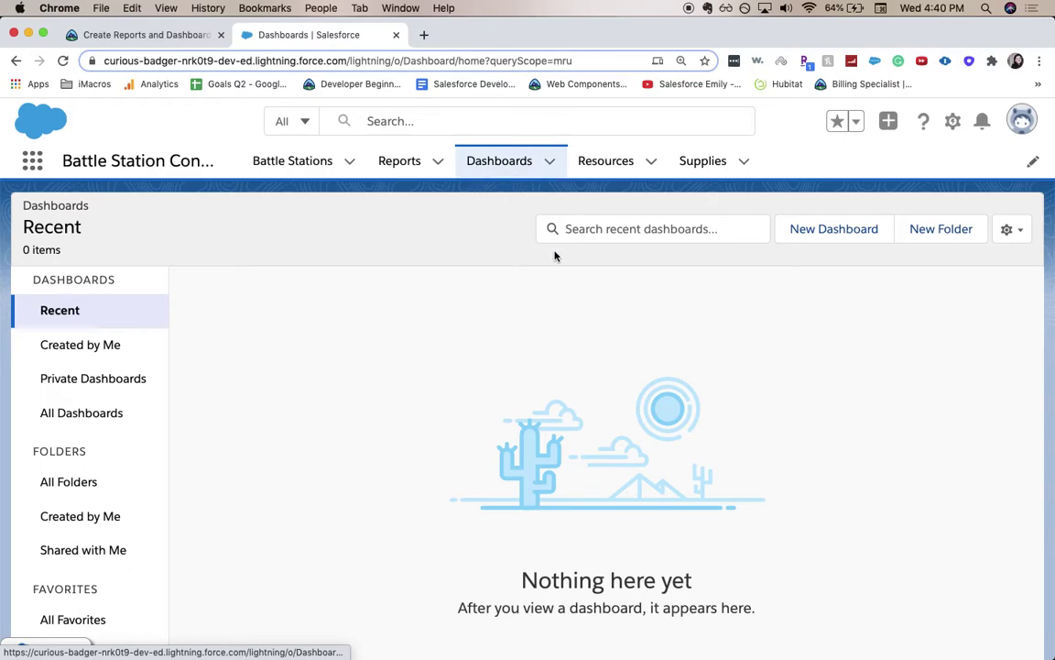
{"action": "left_click", "coordinate": [812, 231]}
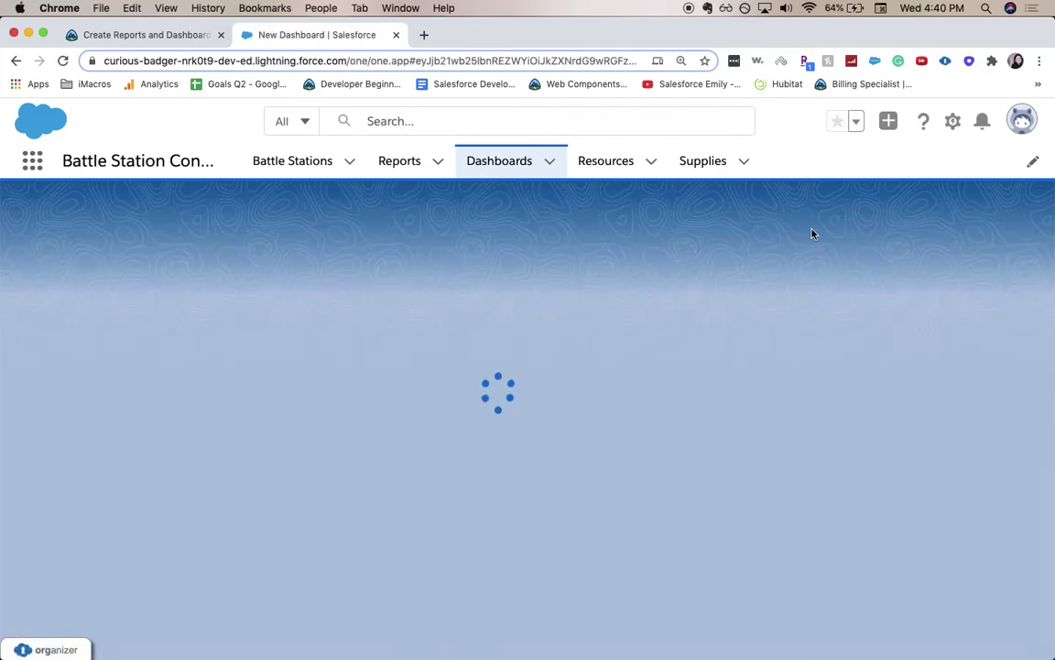
Create a dashboard named 'Construction' in Private Dashboards
{"action": "type", "text": "C"}
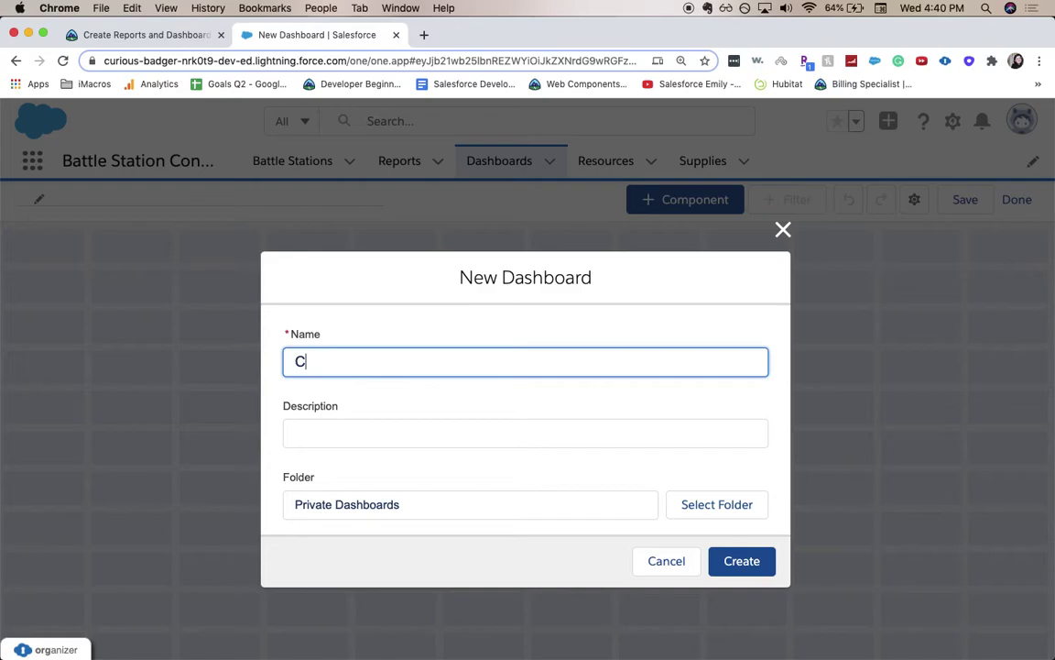
{"action": "type", "text": "onstruction"}
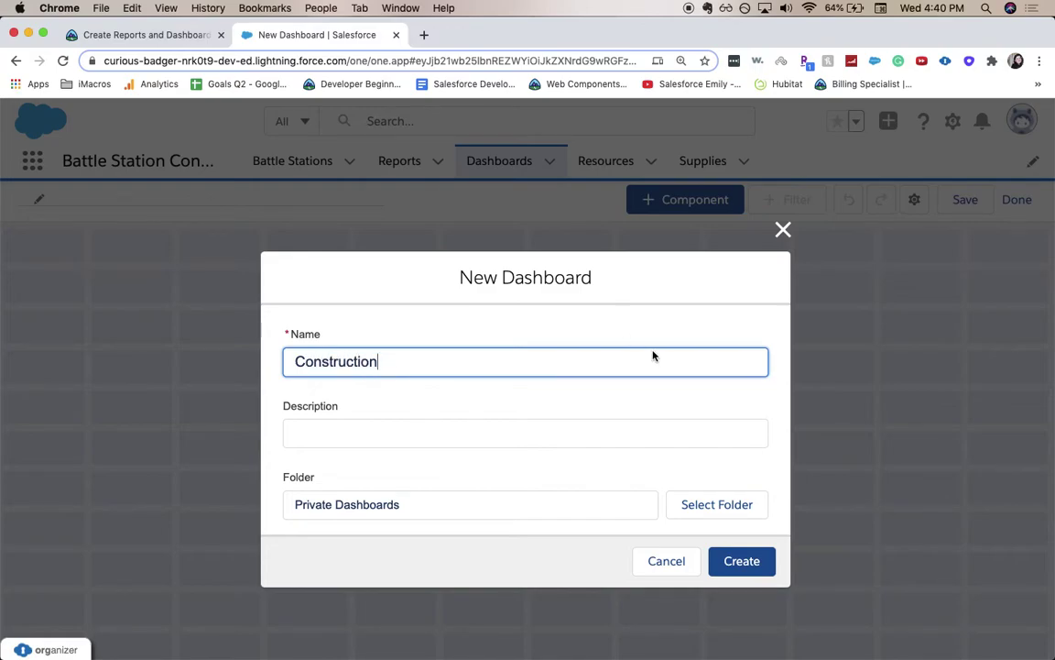
{"action": "left_click", "coordinate": [697, 426]}
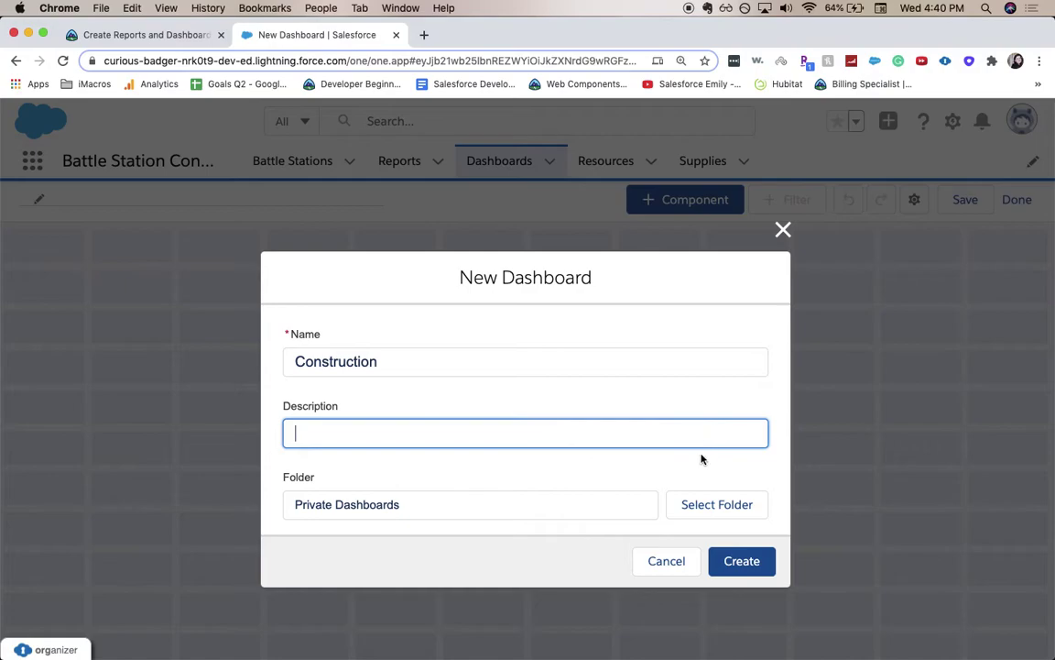
{"action": "left_click", "coordinate": [760, 561]}
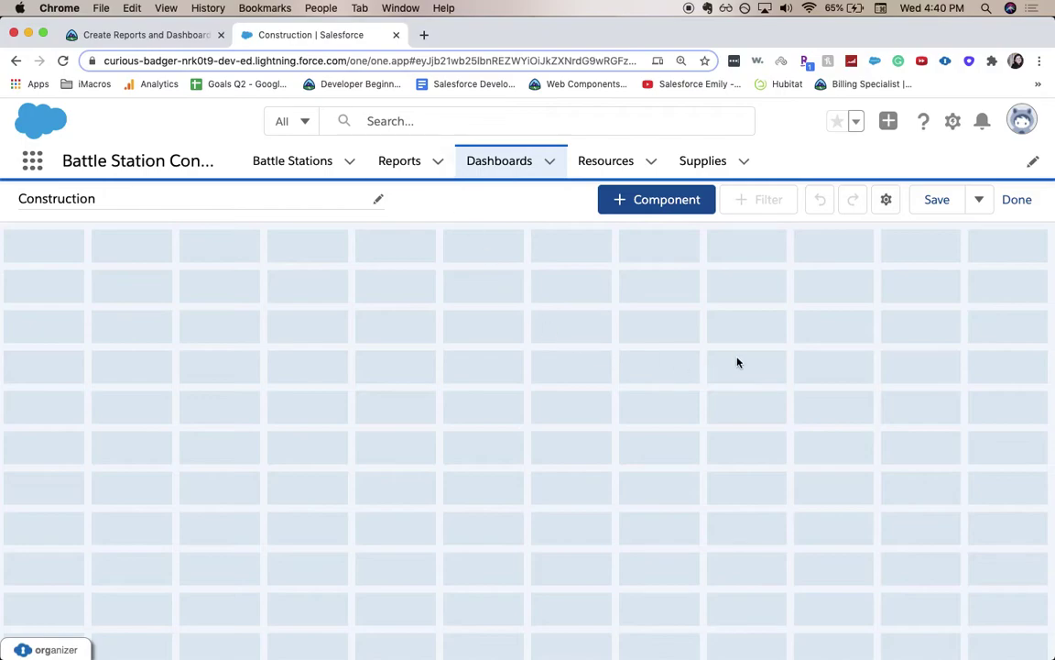
Add a Supplies report component displayed as a vertical bar chart of Total Cost
{"action": "left_click", "coordinate": [628, 201]}
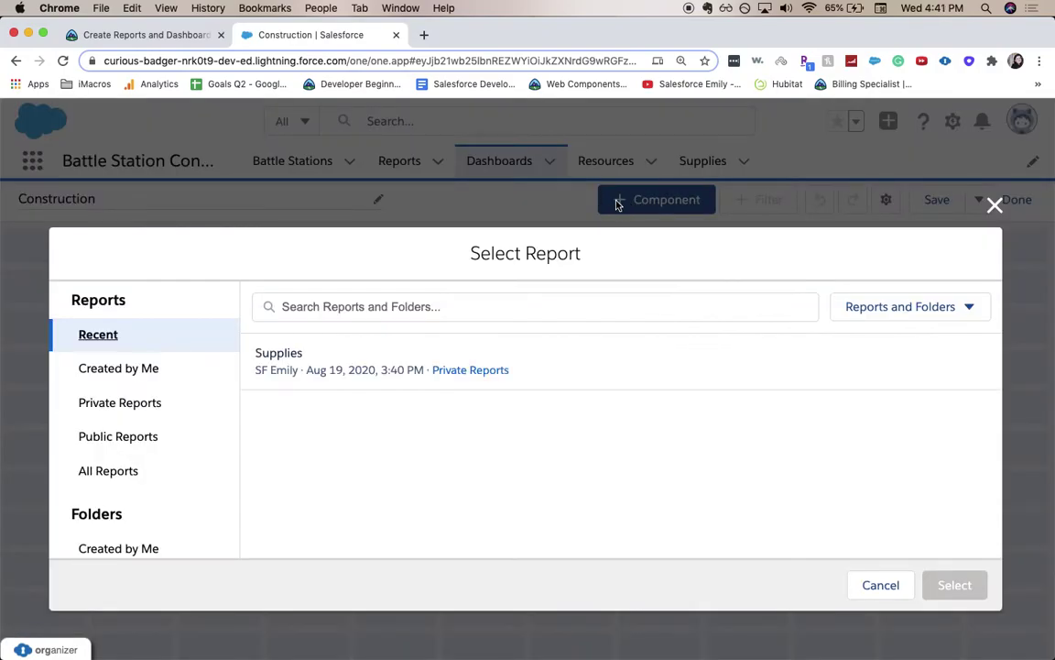
{"action": "left_click", "coordinate": [415, 354]}
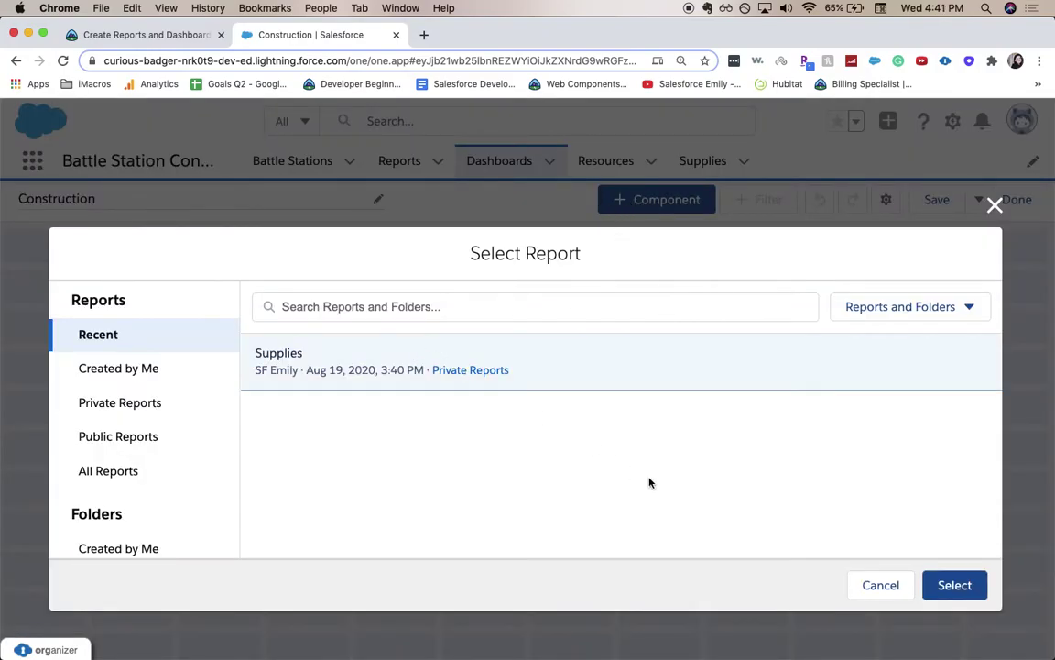
{"action": "left_click", "coordinate": [955, 584]}
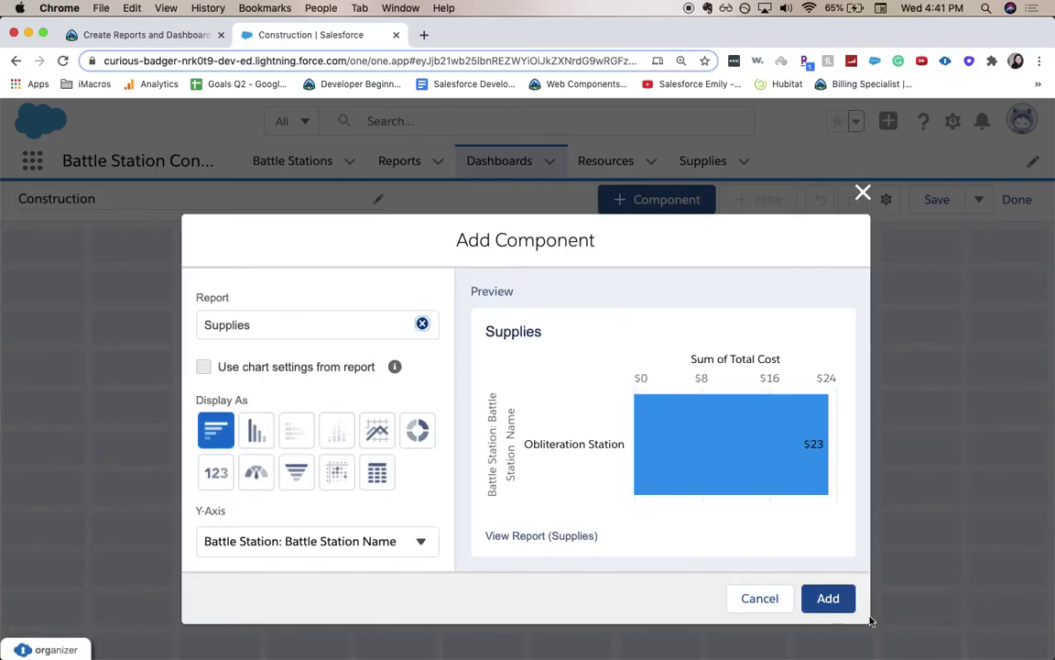
{"action": "mouse_move", "coordinate": [688, 488]}
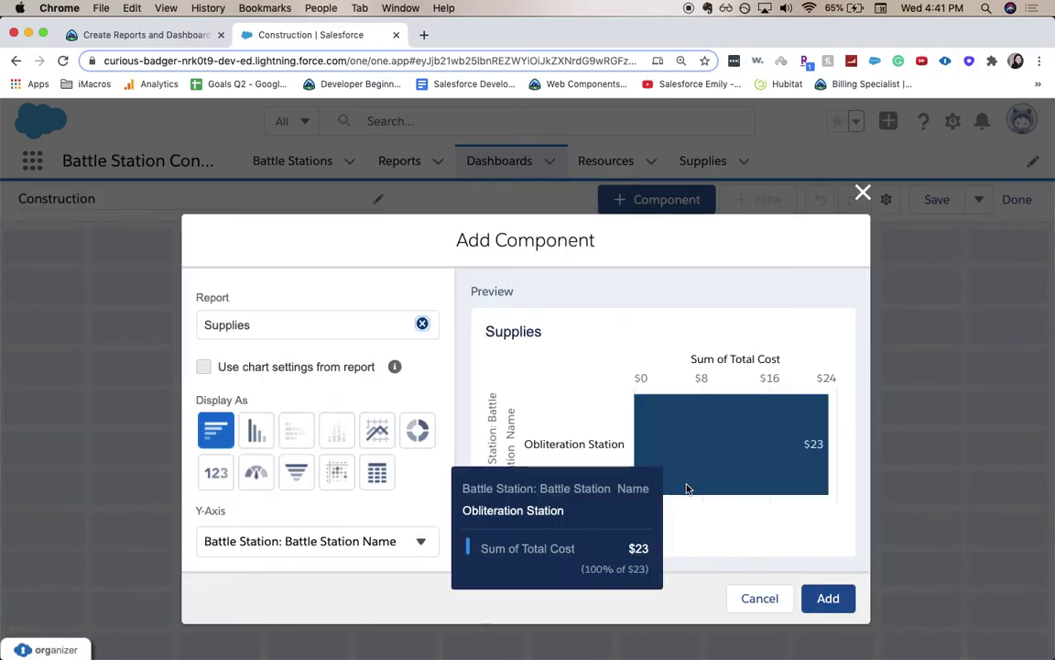
{"action": "left_click", "coordinate": [245, 436]}
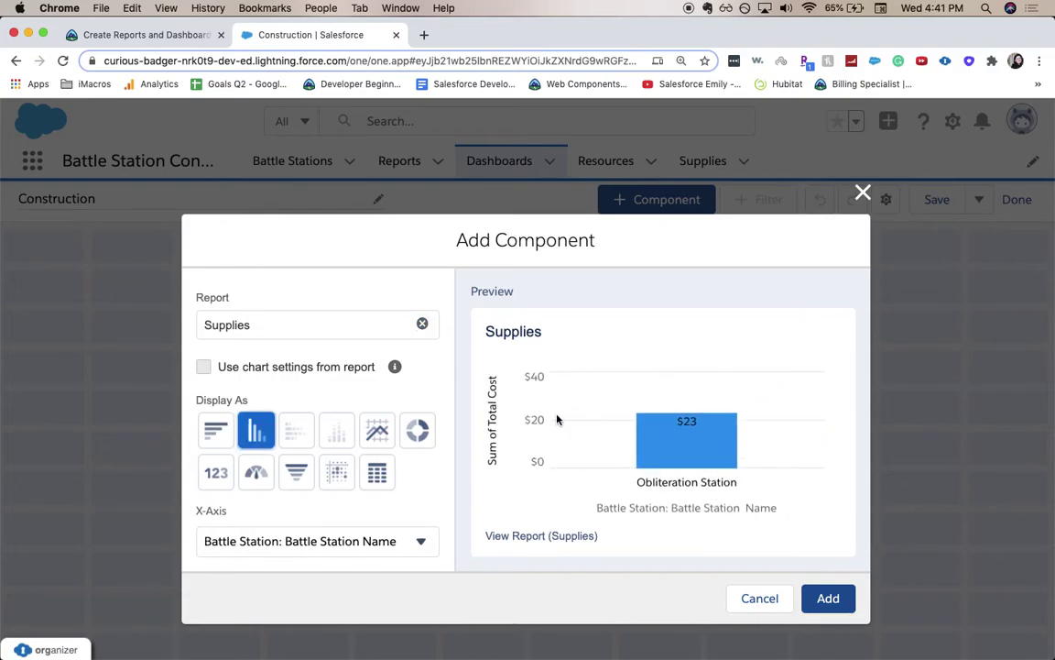
{"action": "scroll", "coordinate": [276, 468], "scroll_direction": "down", "scroll_amount": 2}
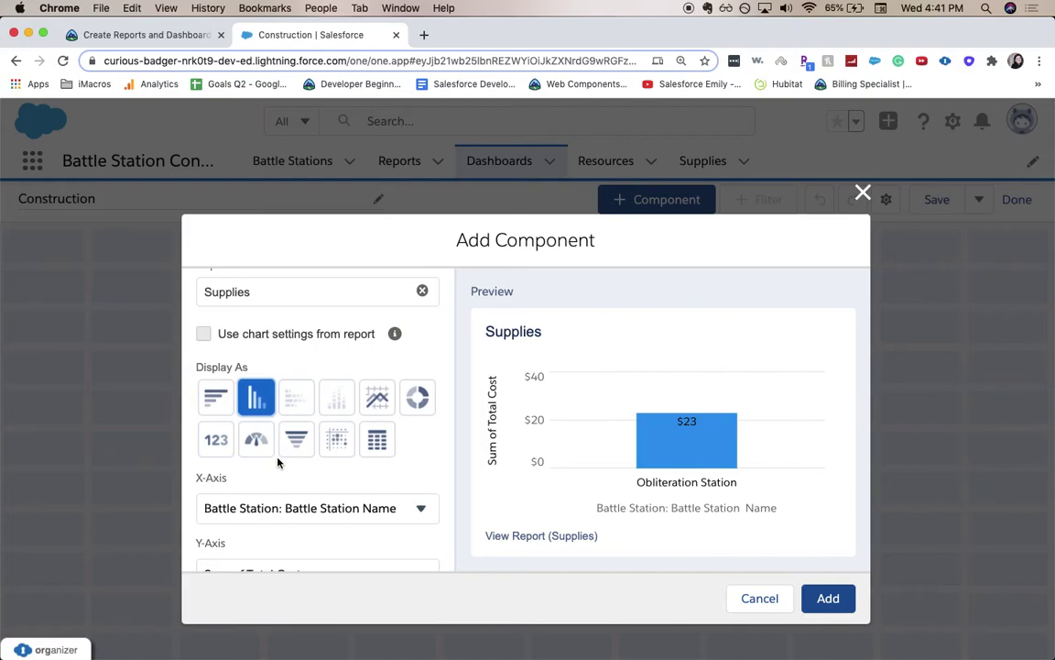
{"action": "left_click", "coordinate": [838, 592]}
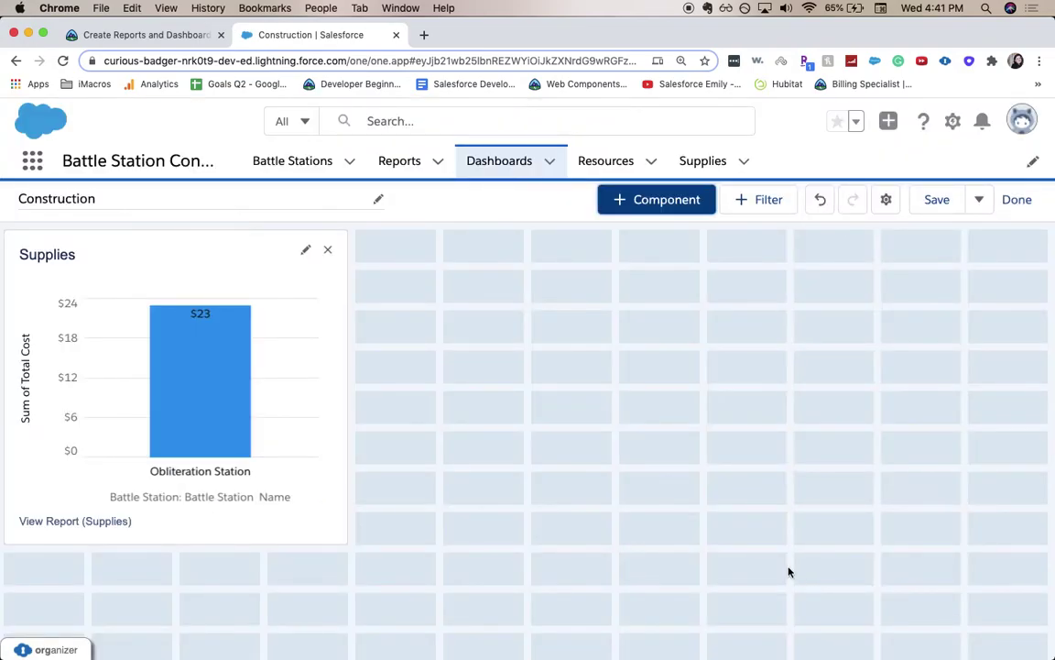
Review the Supplies chart component's settings, then close them unchanged
{"action": "left_click", "coordinate": [305, 249]}
{"action": "scroll", "coordinate": [334, 449], "scroll_direction": "down", "scroll_amount": 8}
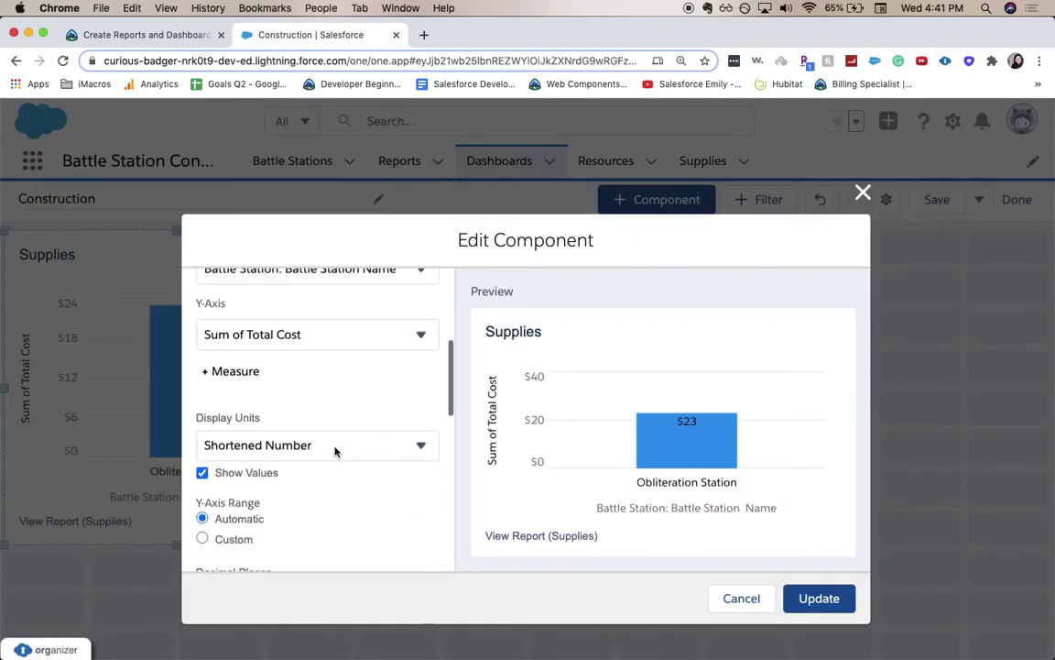
{"action": "scroll", "coordinate": [344, 413], "scroll_direction": "down", "scroll_amount": 8}
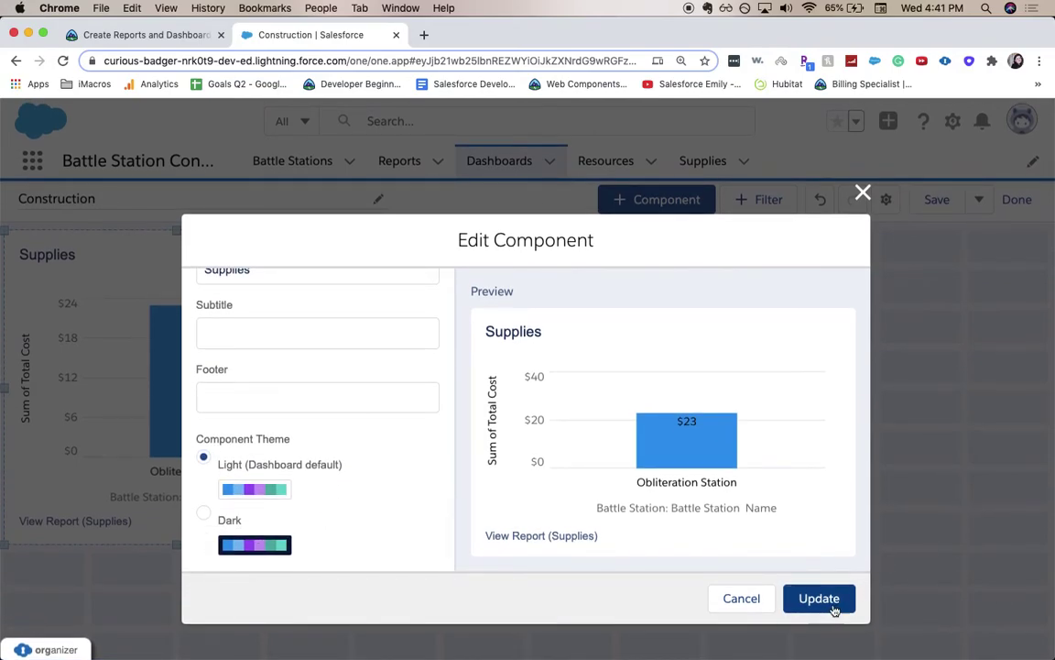
{"action": "left_click", "coordinate": [862, 191]}
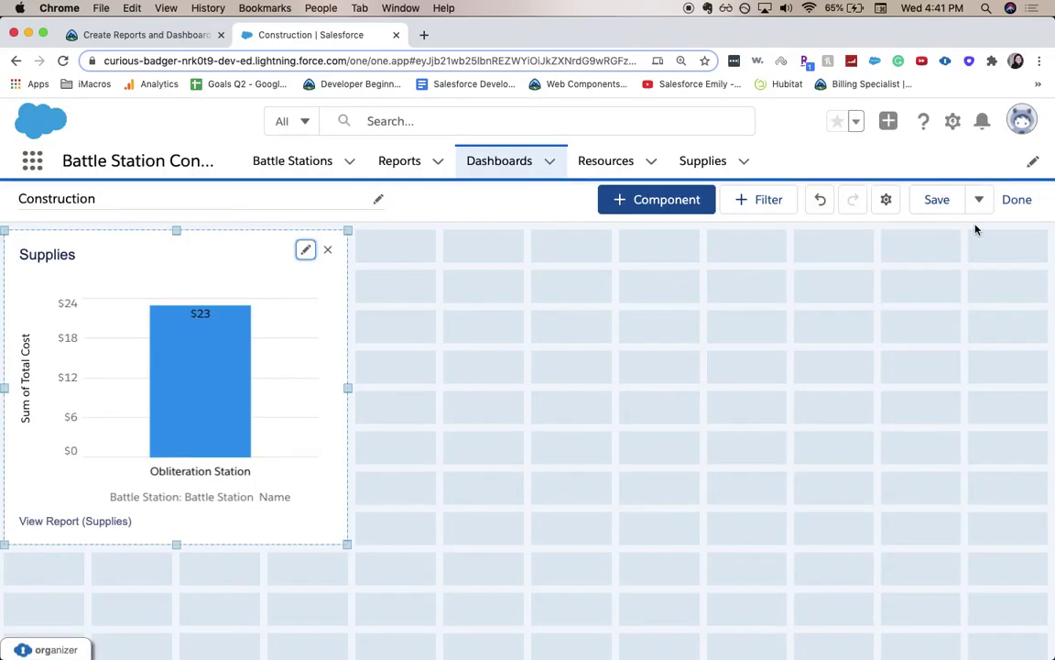
Save the Construction dashboard, finish editing, and return to Trailhead
{"action": "left_click", "coordinate": [941, 209]}
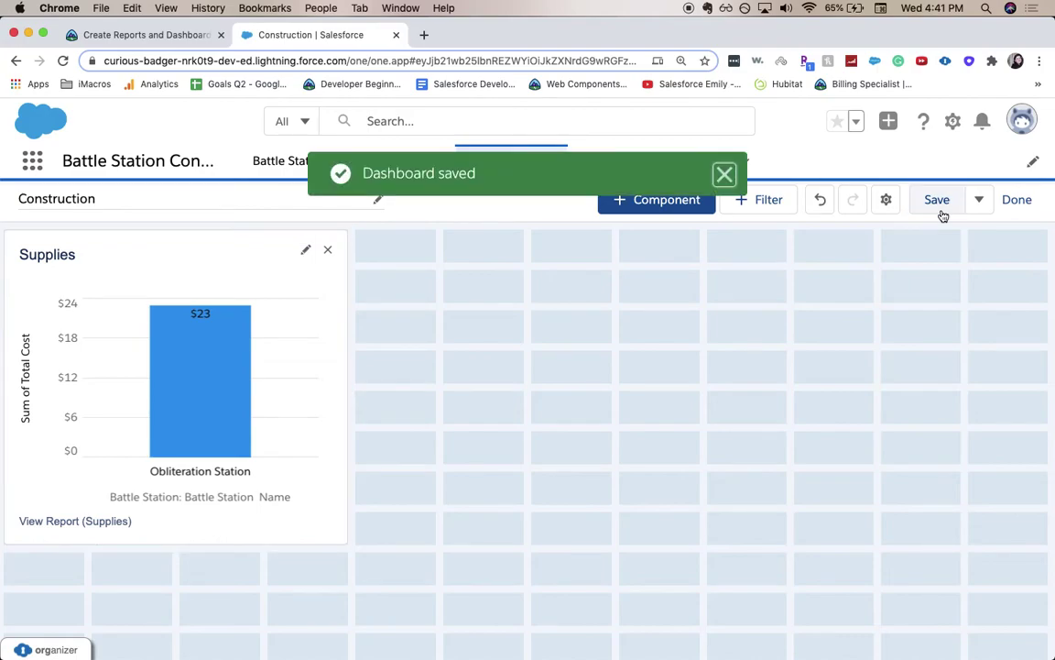
{"action": "left_click", "coordinate": [1017, 200]}
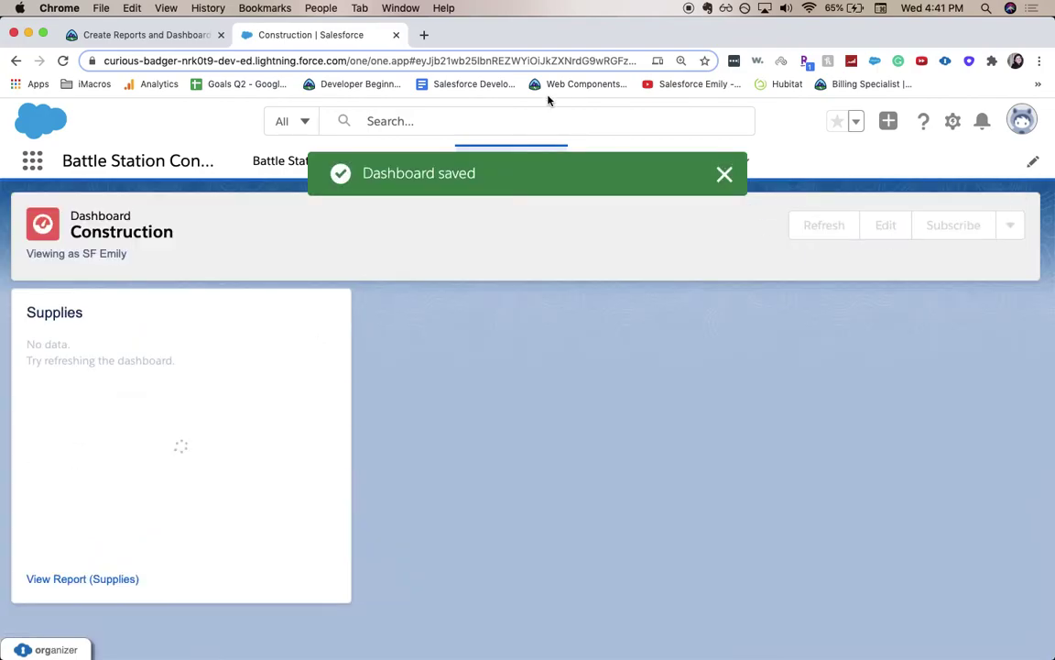
{"action": "left_click", "coordinate": [158, 39]}
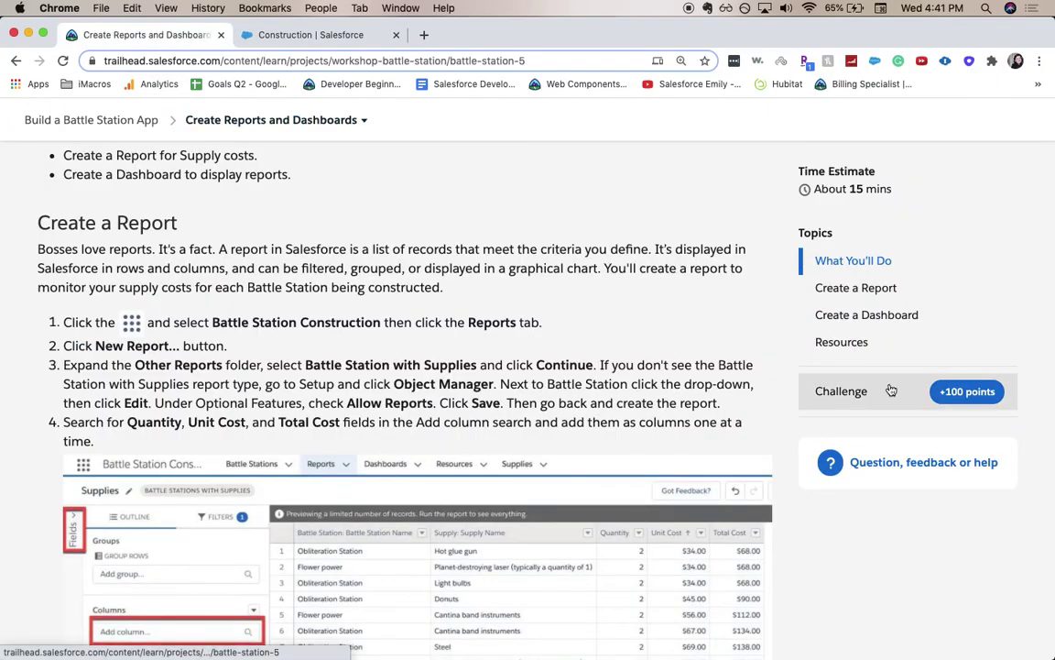
Verify the Create Reports and Dashboards challenge step for 100 points
{"action": "left_click", "coordinate": [834, 392]}
{"action": "left_click", "coordinate": [200, 422]}
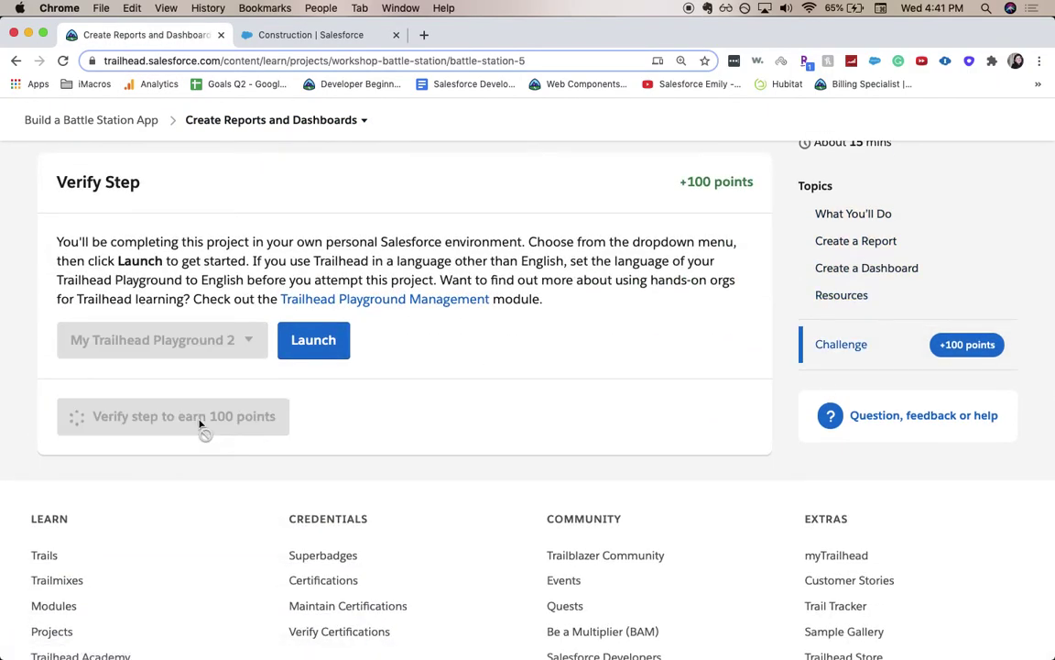